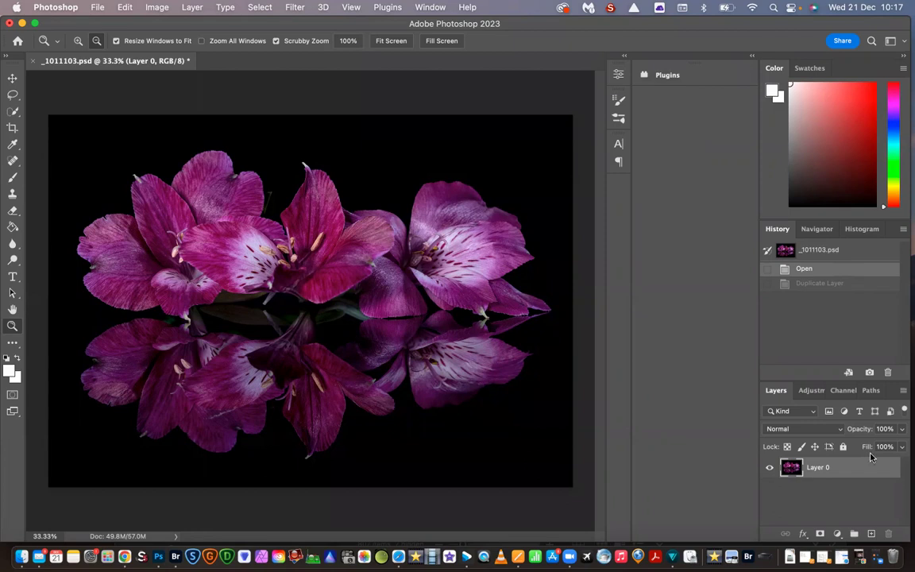
# Step: Duplicate Layer 0 as a new layer named 'Oil paint'
pyautogui.rightClick(835, 471)
pyautogui.moveTo(755, 534)
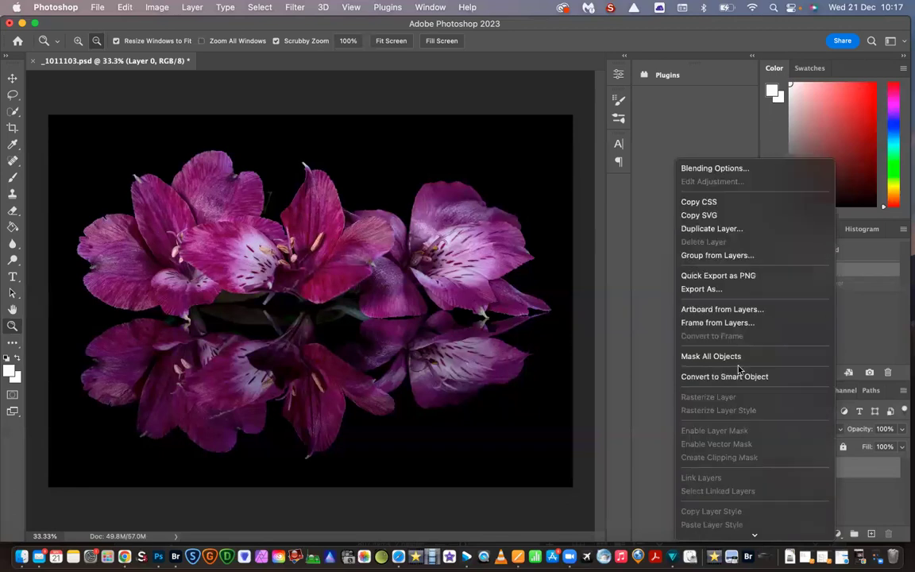
pyautogui.click(767, 229)
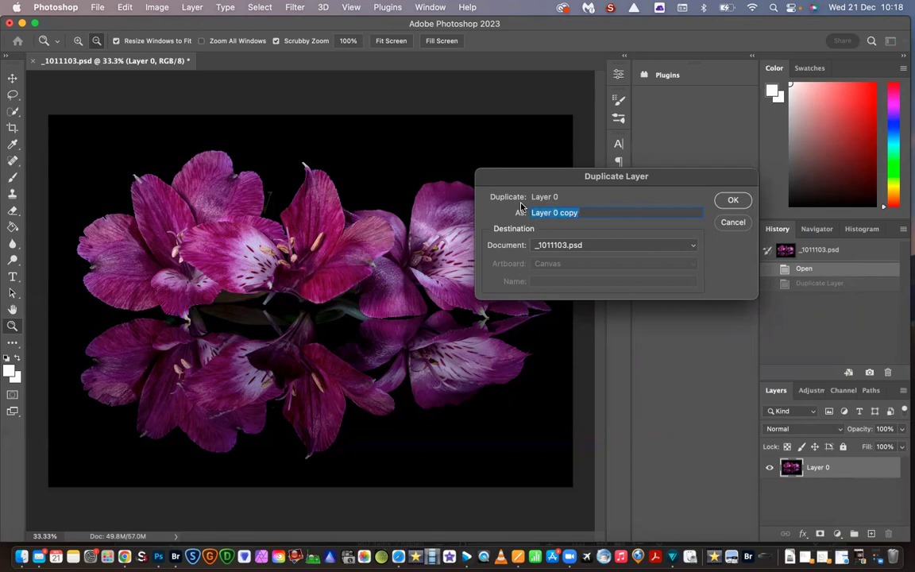
pyautogui.write('Oil paint')
pyautogui.click(731, 202)
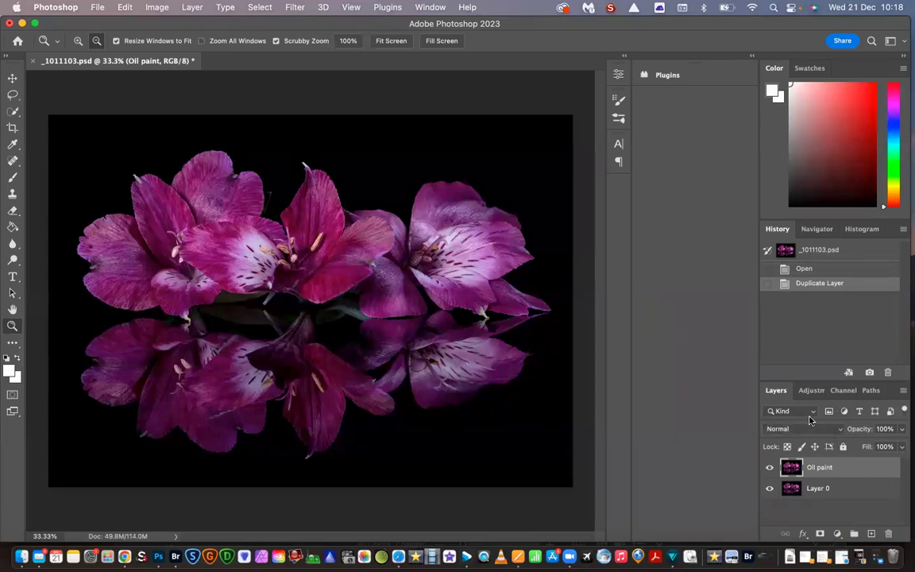
pyautogui.click(839, 490)
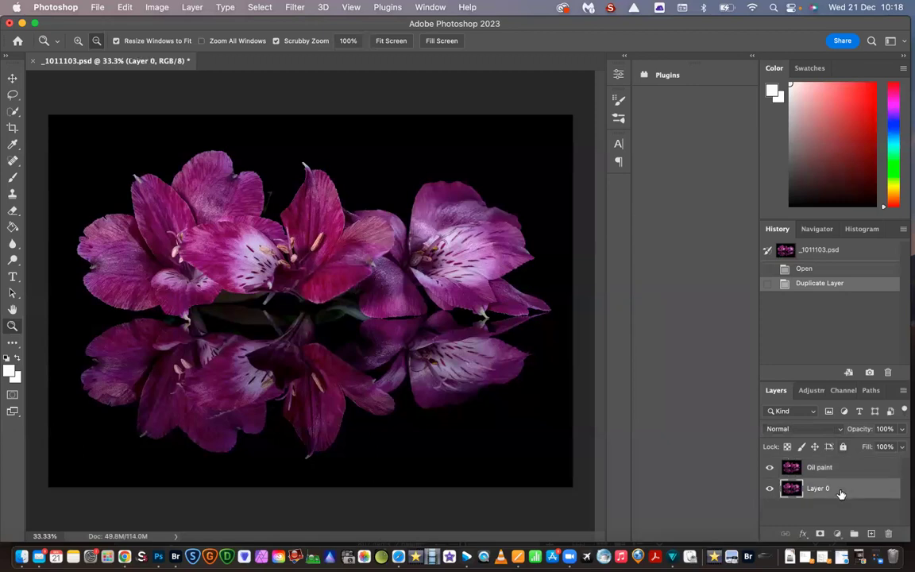
pyautogui.click(841, 471)
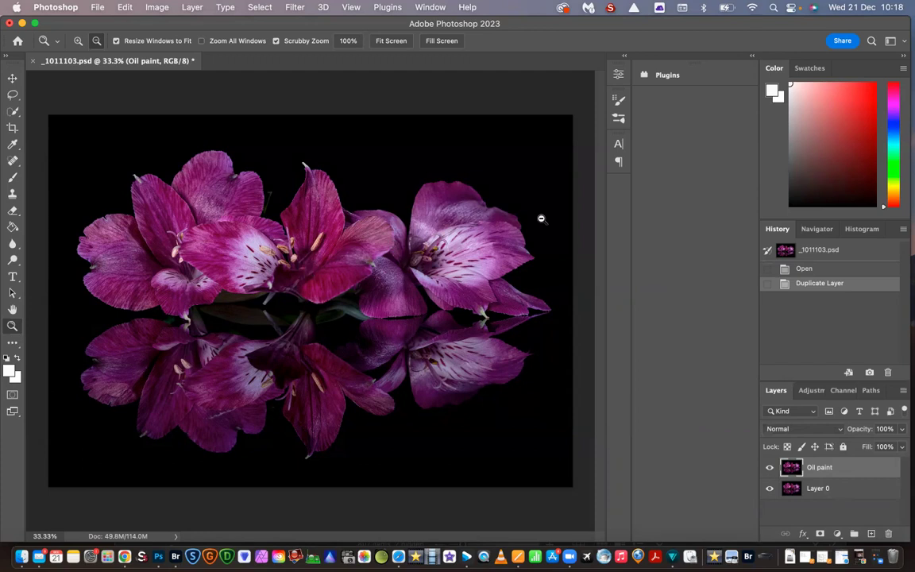
# Step: Open the Oil Paint filter from Filter > Stylize for the Oil paint layer
pyautogui.click(294, 8)
pyautogui.moveTo(339, 253)
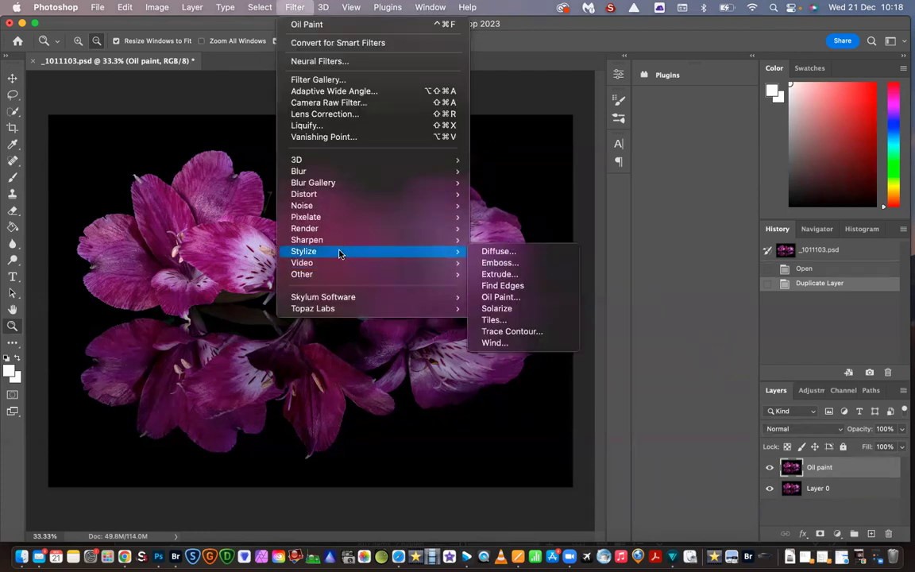
pyautogui.click(506, 297)
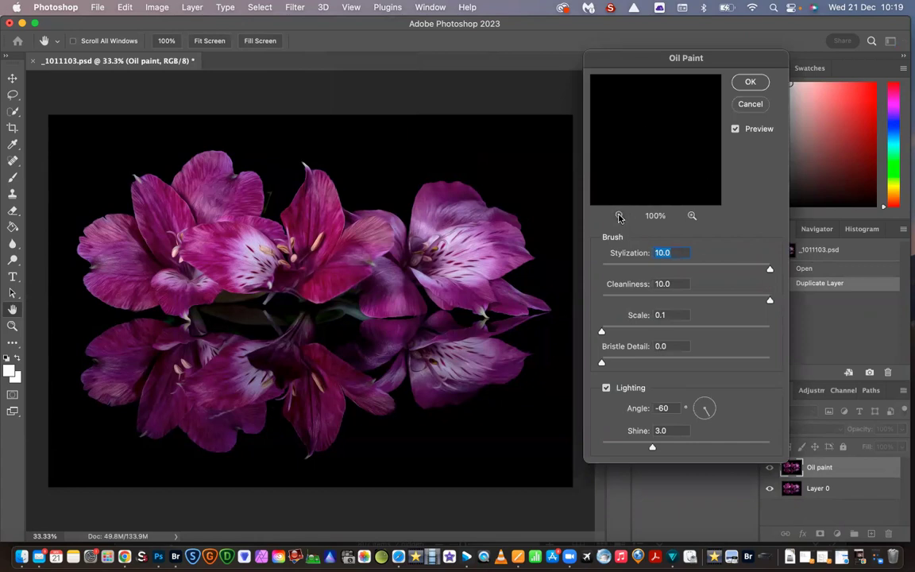
# Step: Set the filter preview to 33% zoom, centred on one flower's petals
pyautogui.click(620, 216)
pyautogui.click(620, 216)
pyautogui.click(620, 216)
pyautogui.click(620, 216)
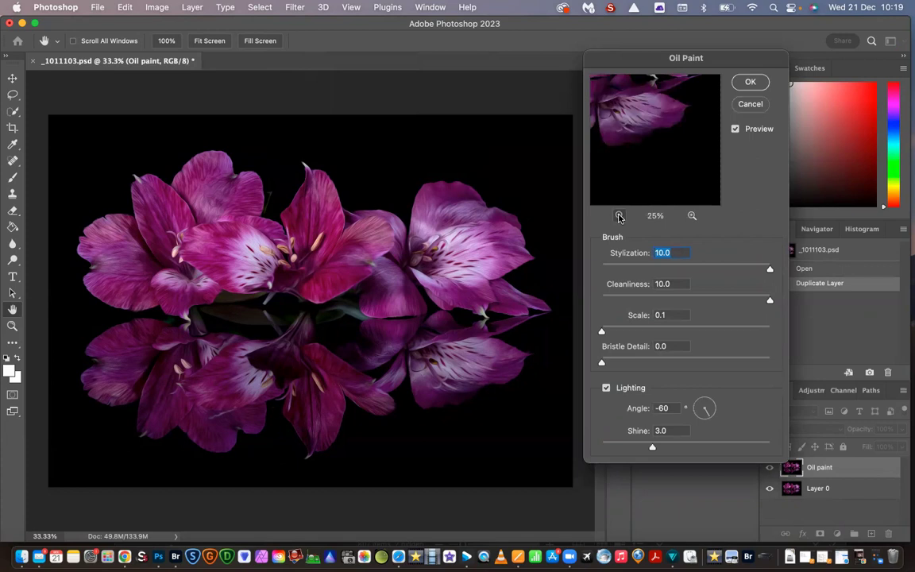
pyautogui.click(620, 216)
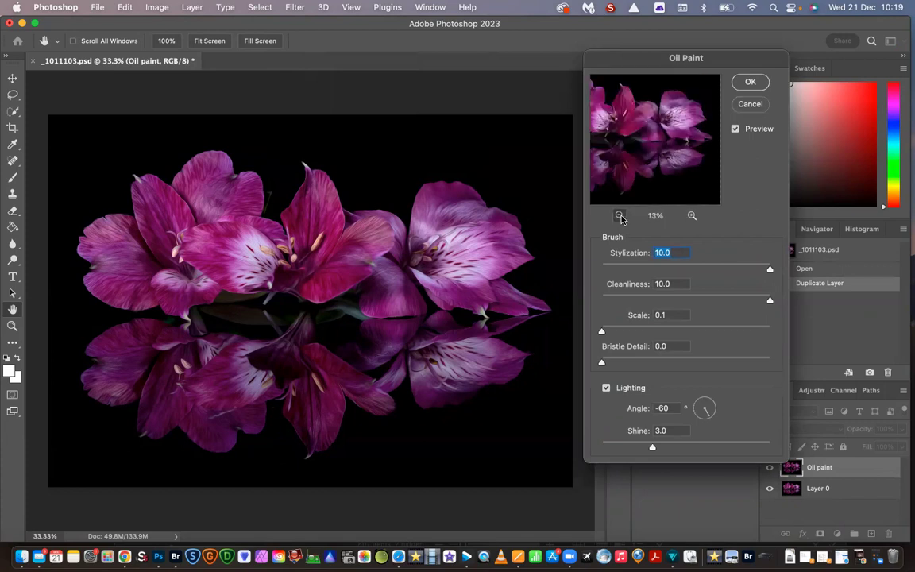
pyautogui.click(620, 216)
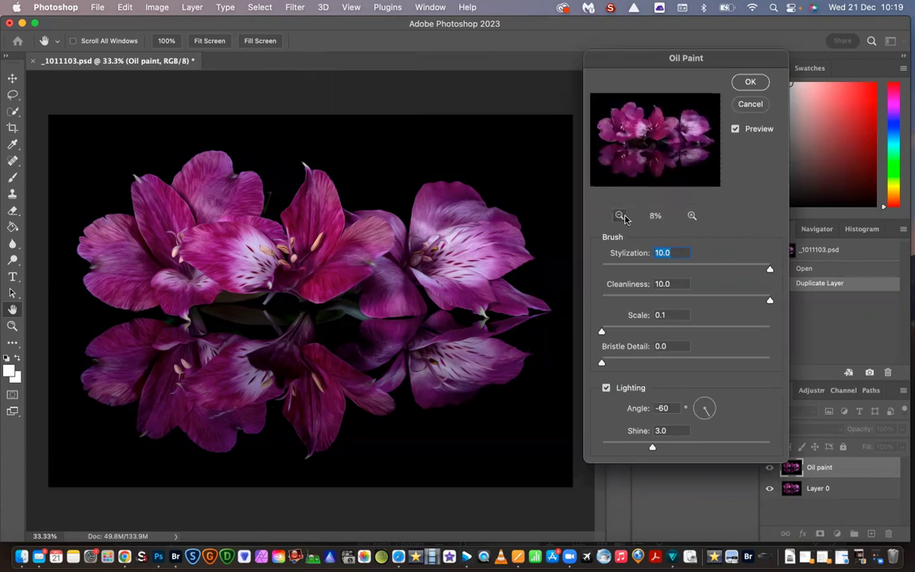
pyautogui.click(692, 216)
pyautogui.click(692, 216)
pyautogui.click(692, 216)
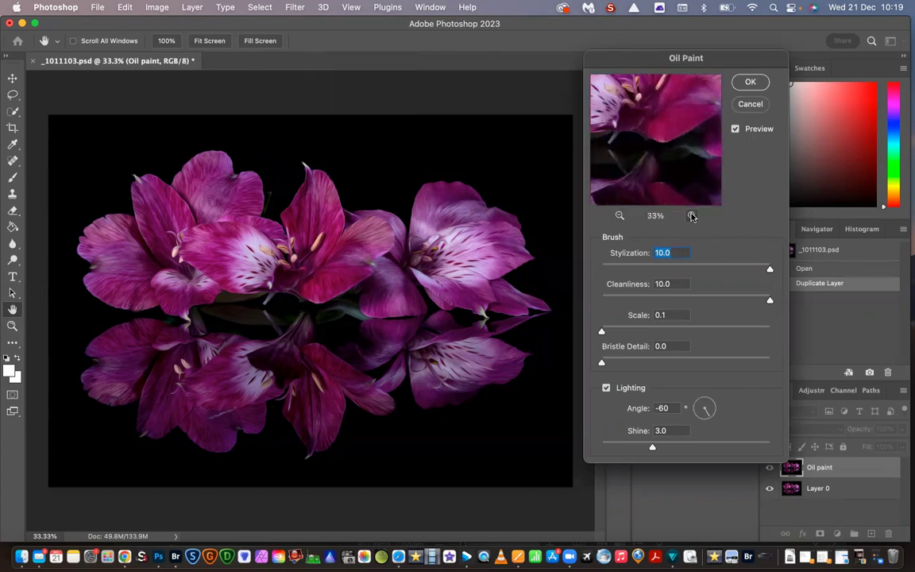
pyautogui.click(692, 216)
pyautogui.moveTo(586, 149)
pyautogui.mouseDown()
pyautogui.moveTo(659, 127)
pyautogui.moveTo(612, 147)
pyautogui.moveTo(642, 151)
pyautogui.mouseUp()
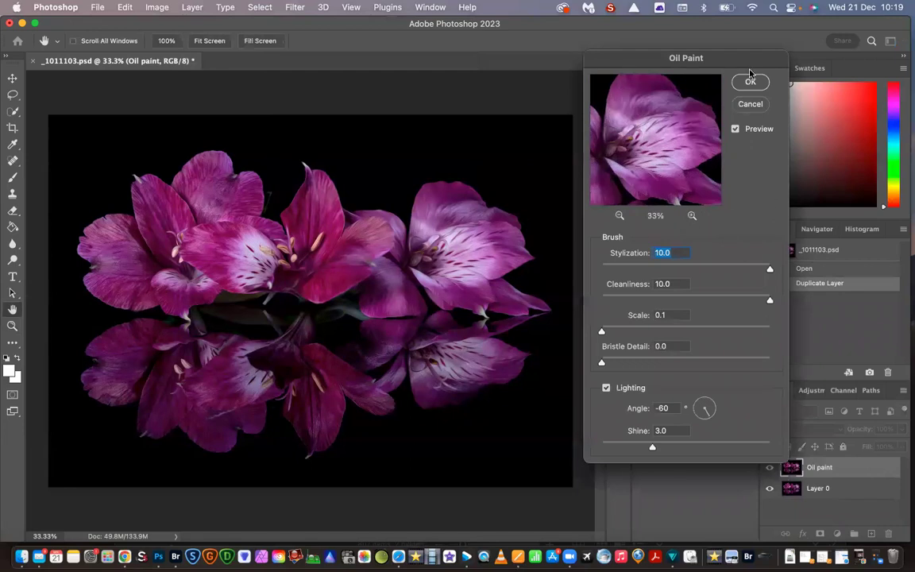
pyautogui.click(735, 130)
pyautogui.click(735, 129)
pyautogui.moveTo(770, 272); pyautogui.dragTo(632, 268)
pyautogui.moveTo(631, 267); pyautogui.dragTo(599, 267)
pyautogui.moveTo(599, 267); pyautogui.dragTo(770, 268)
pyautogui.moveTo(770, 302); pyautogui.dragTo(704, 302)
pyautogui.press('Tab')
pyautogui.moveTo(673, 302); pyautogui.dragTo(612, 297)
pyautogui.moveTo(610, 304); pyautogui.dragTo(665, 304)
pyautogui.moveTo(699, 302); pyautogui.dragTo(779, 299)
pyautogui.moveTo(603, 335); pyautogui.dragTo(733, 332)
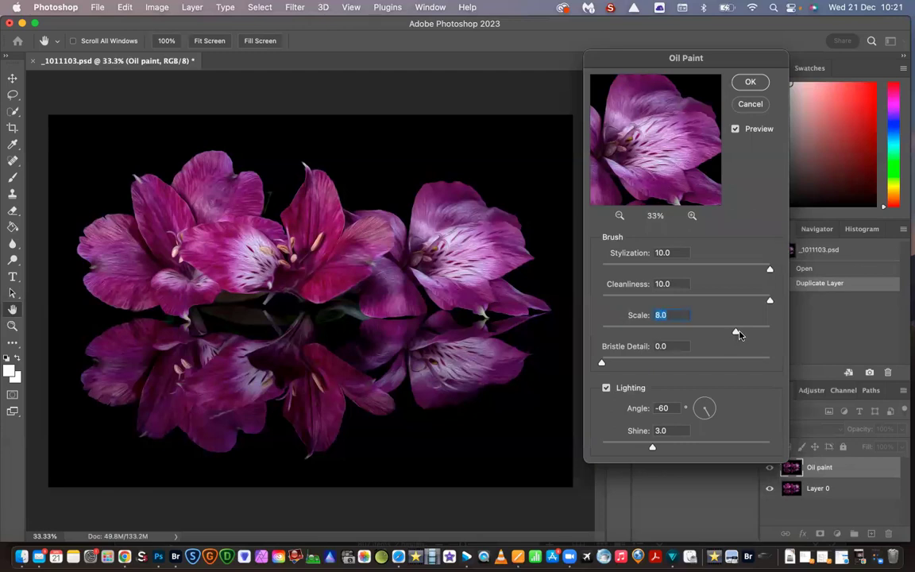
pyautogui.moveTo(735, 331); pyautogui.dragTo(771, 332)
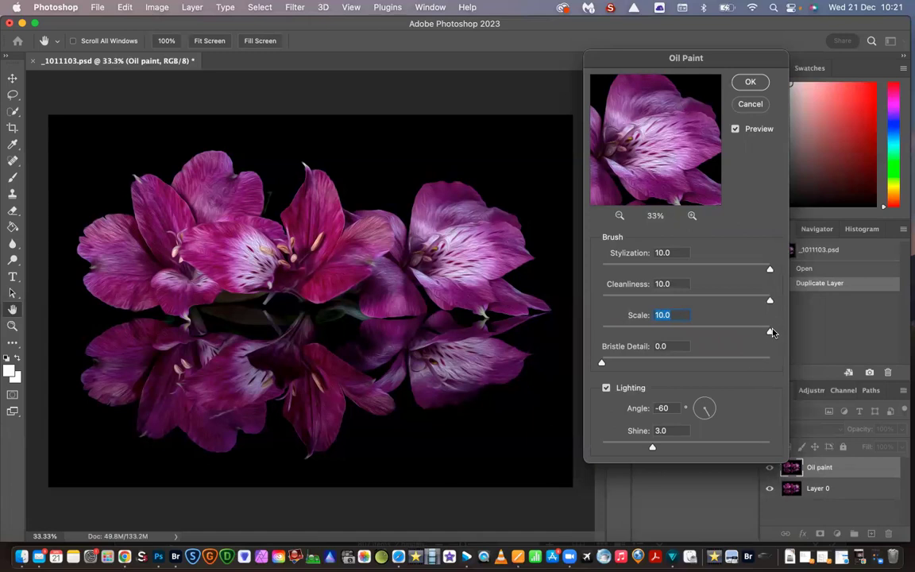
pyautogui.moveTo(770, 333); pyautogui.dragTo(596, 327)
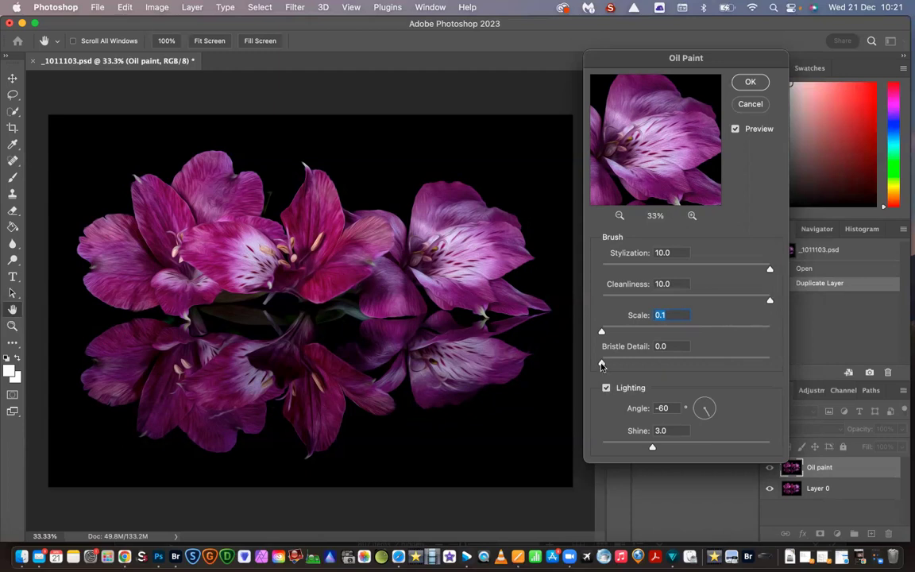
pyautogui.moveTo(602, 365); pyautogui.dragTo(761, 364)
pyautogui.moveTo(763, 364); pyautogui.dragTo(589, 358)
# Step: Compare the Oil Paint result with Lighting off and on, leaving Lighting enabled
pyautogui.click(606, 388)
pyautogui.click(607, 389)
pyautogui.click(607, 389)
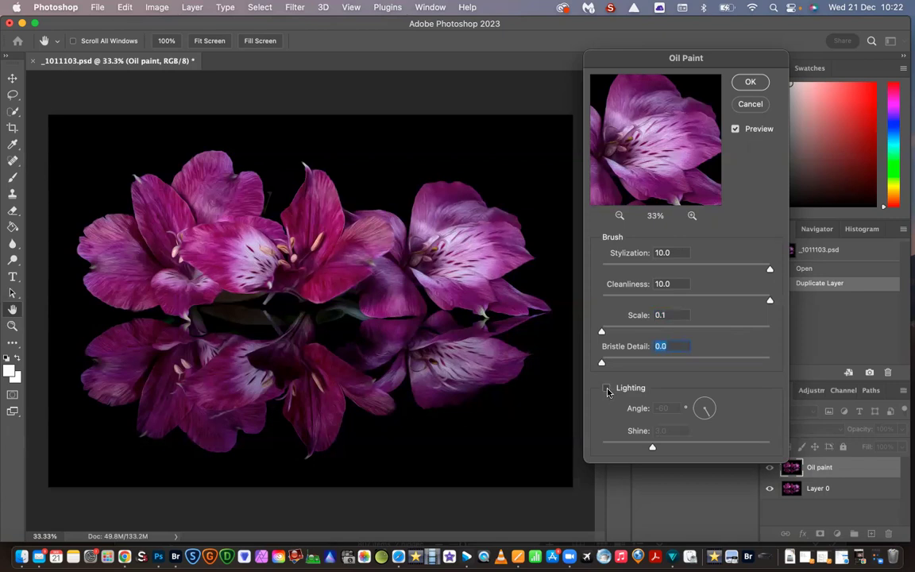
pyautogui.click(607, 389)
# Step: Apply the Oil Paint filter, zoom in on the painted flowers, and open the Filter menu
pyautogui.click(751, 83)
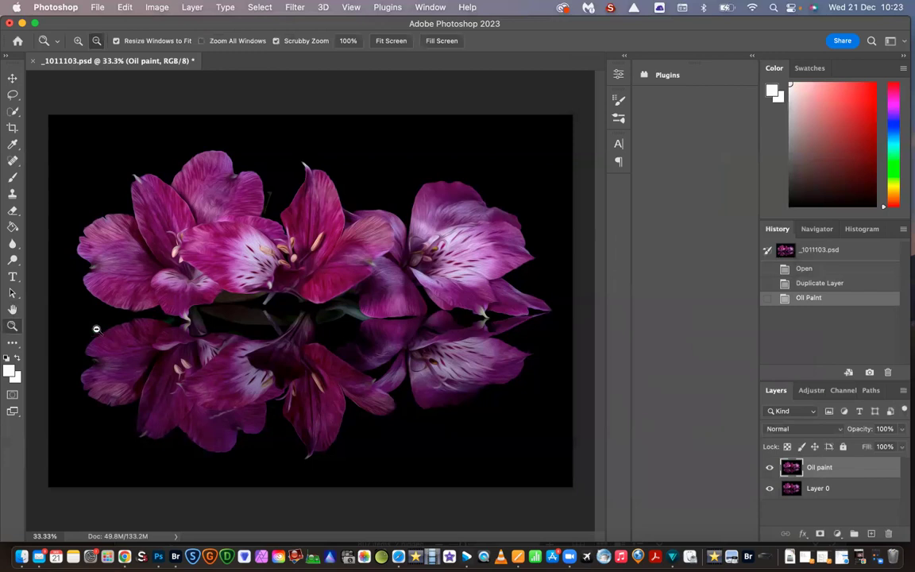
pyautogui.moveTo(301, 286); pyautogui.dragTo(340, 267)
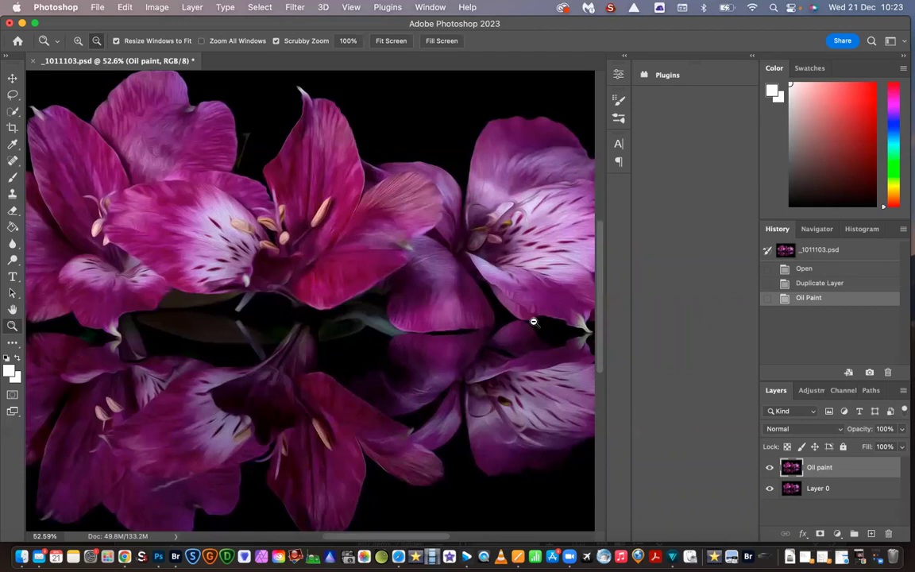
pyautogui.click(292, 7)
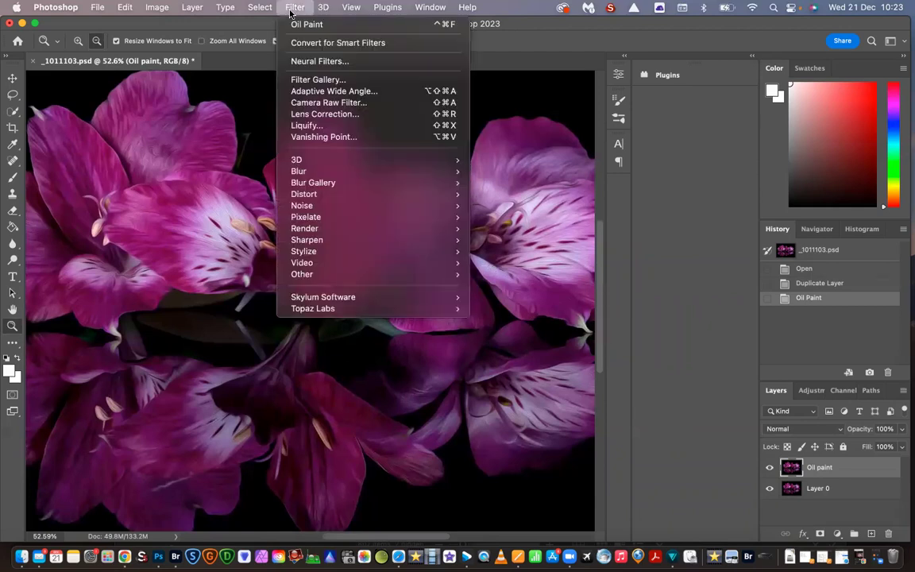
pyautogui.moveTo(323, 7)
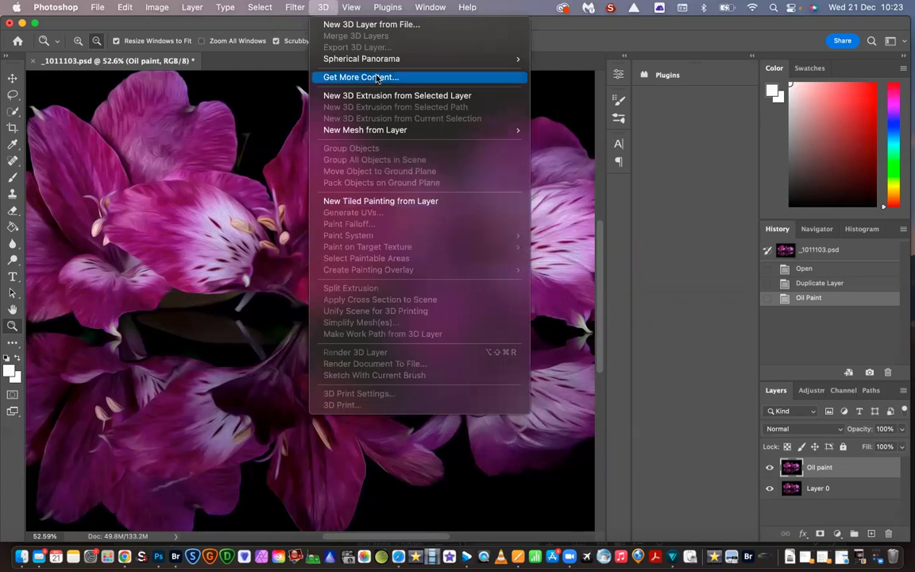
pyautogui.moveTo(296, 8)
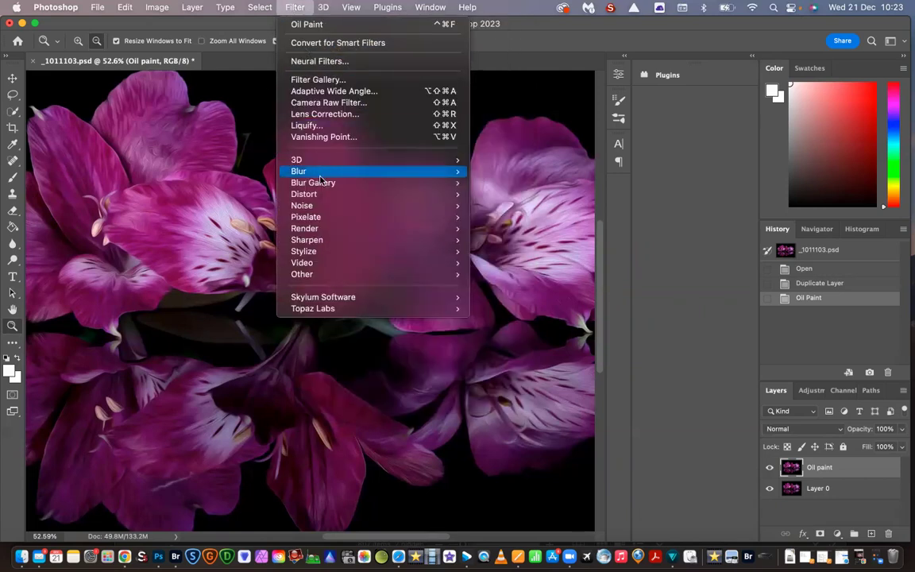
# Step: Run Oil Paint again on the Oil paint layer with Lighting unchecked
pyautogui.moveTo(326, 251)
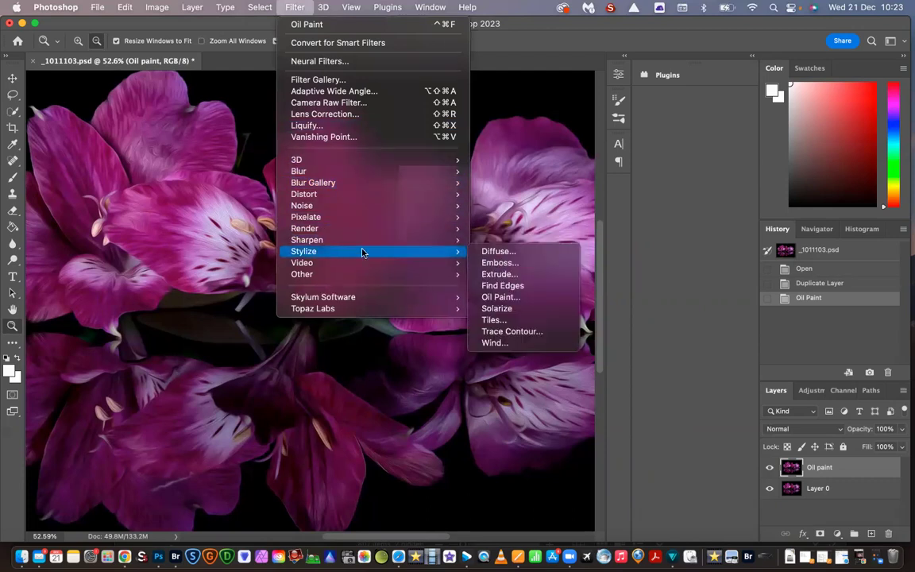
pyautogui.click(538, 297)
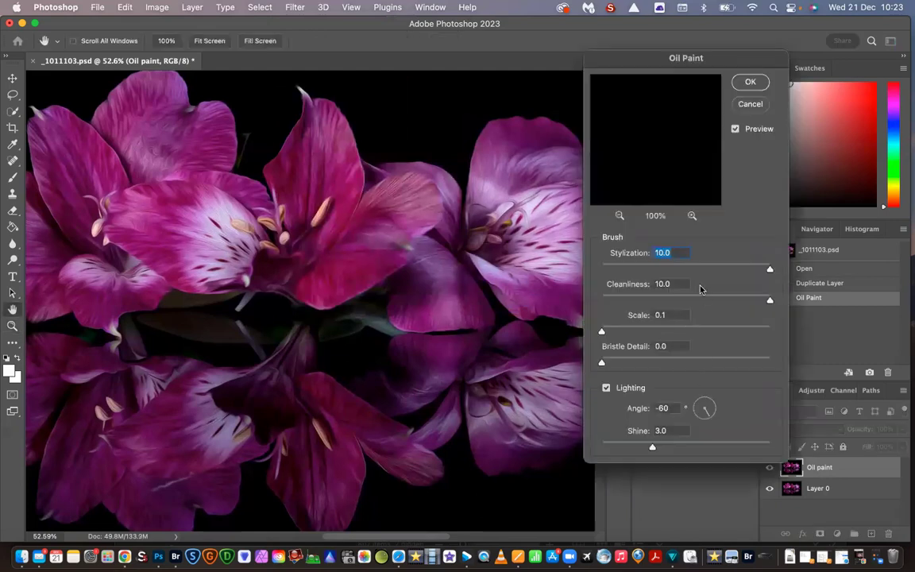
pyautogui.moveTo(746, 64); pyautogui.dragTo(784, 58)
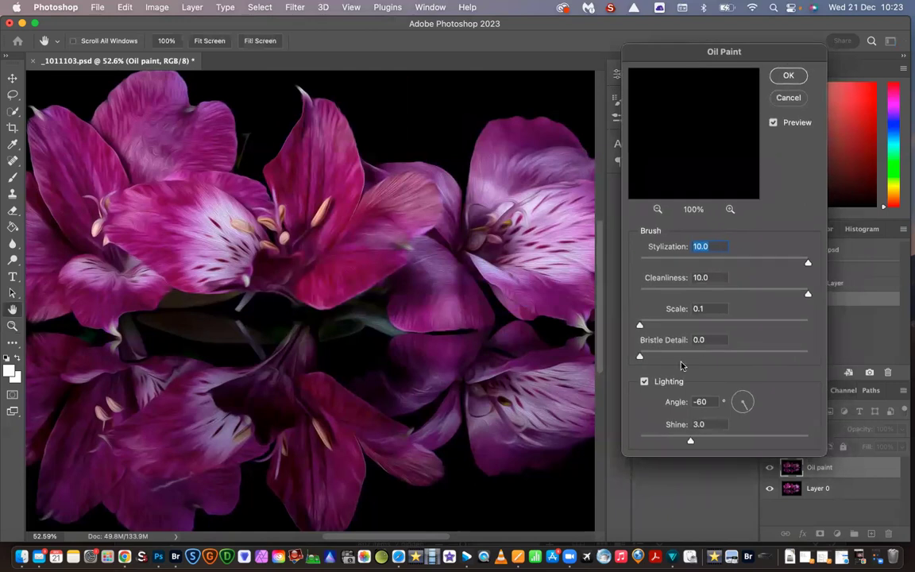
pyautogui.click(644, 382)
pyautogui.click(789, 76)
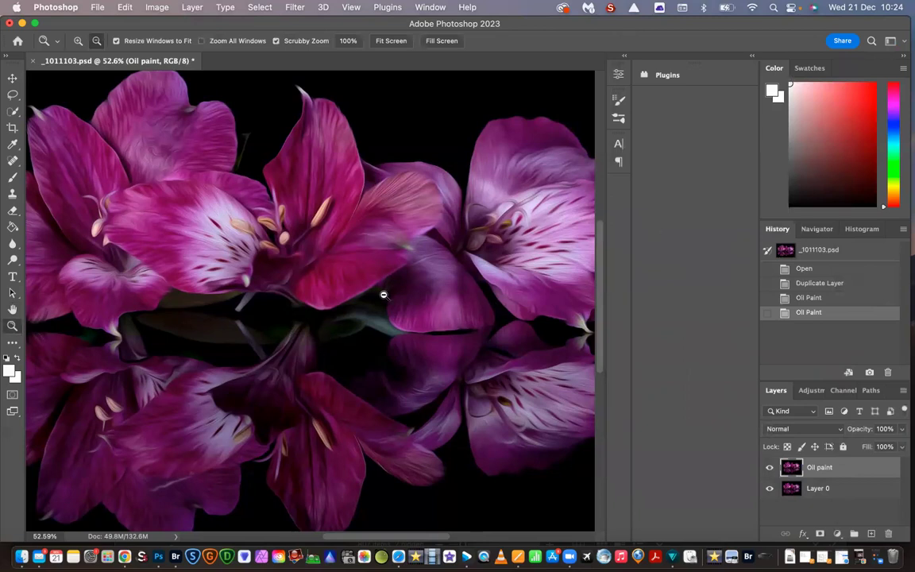
# Step: Zoom into the petals to inspect the oil-paint brushwork
pyautogui.moveTo(429, 252); pyautogui.dragTo(408, 250)
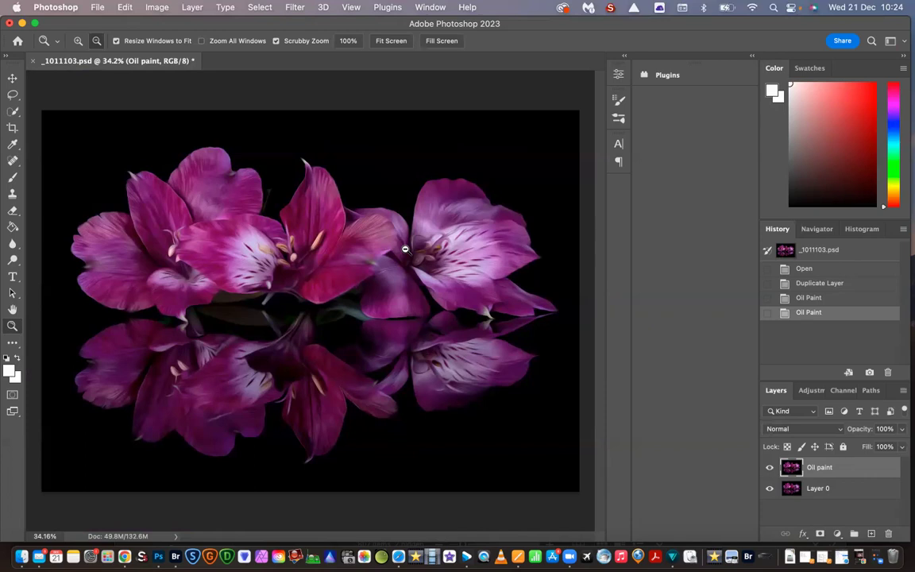
pyautogui.click(770, 469)
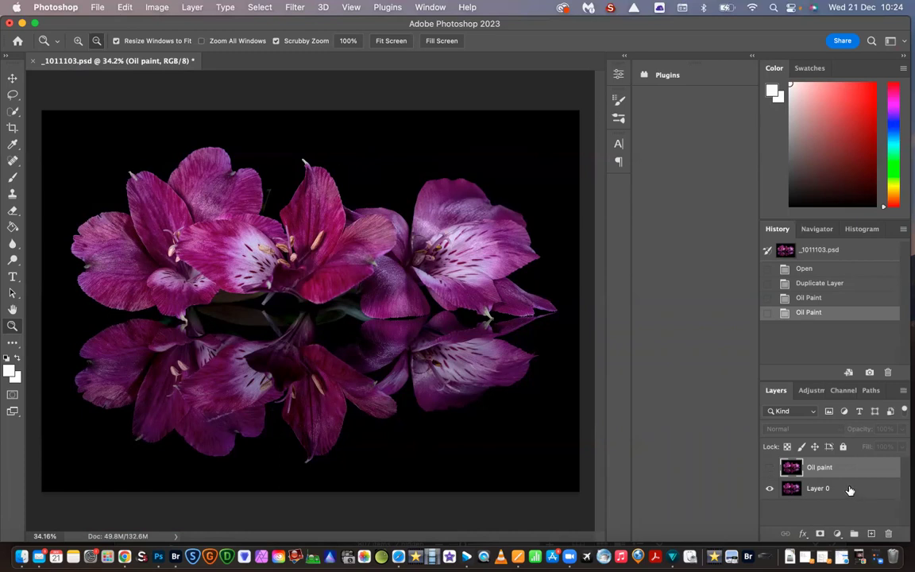
pyautogui.click(769, 468)
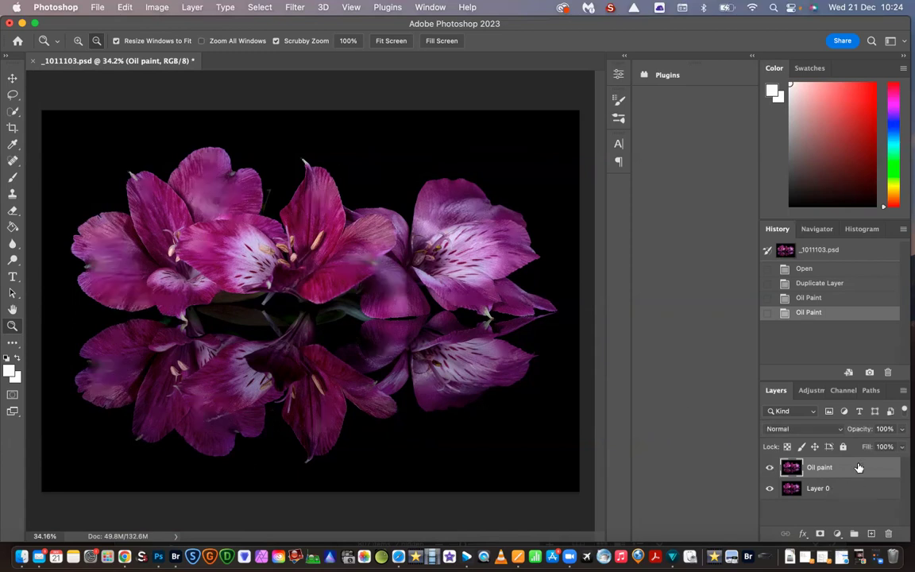
pyautogui.moveTo(858, 468)
pyautogui.mouseDown()
pyautogui.moveTo(875, 480)
pyautogui.moveTo(878, 533)
pyautogui.moveTo(890, 534)
pyautogui.mouseUp()
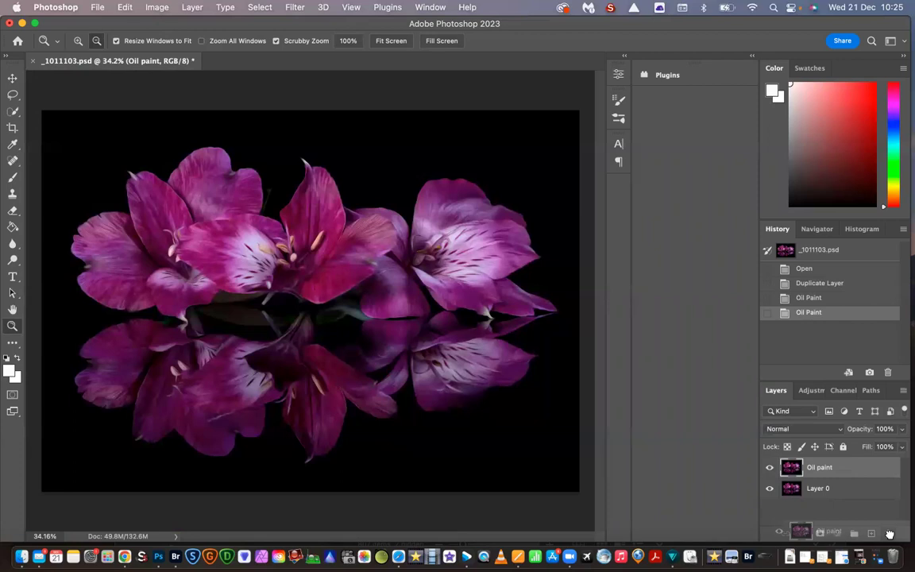
pyautogui.moveTo(890, 534)
pyautogui.mouseDown()
pyautogui.moveTo(843, 469)
pyautogui.moveTo(854, 462)
pyautogui.mouseUp()
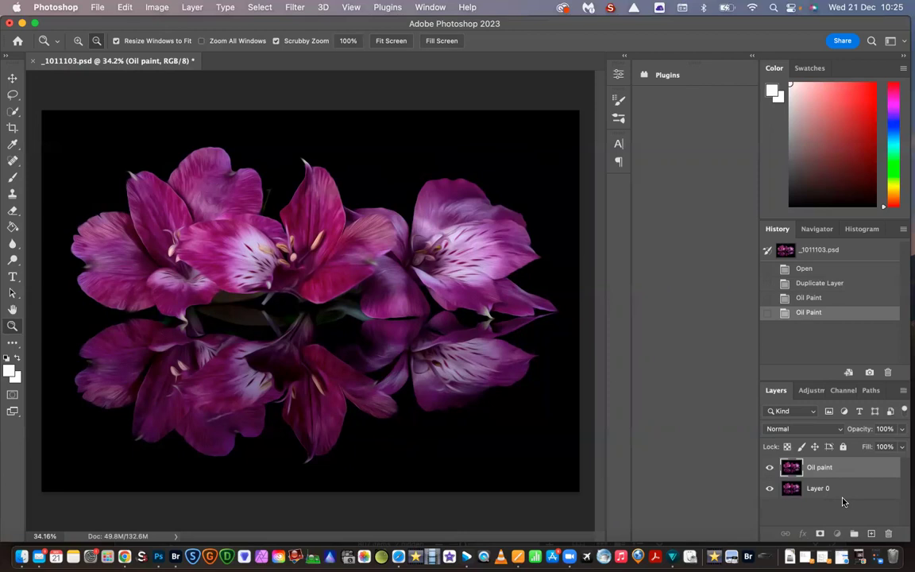
pyautogui.click(157, 8)
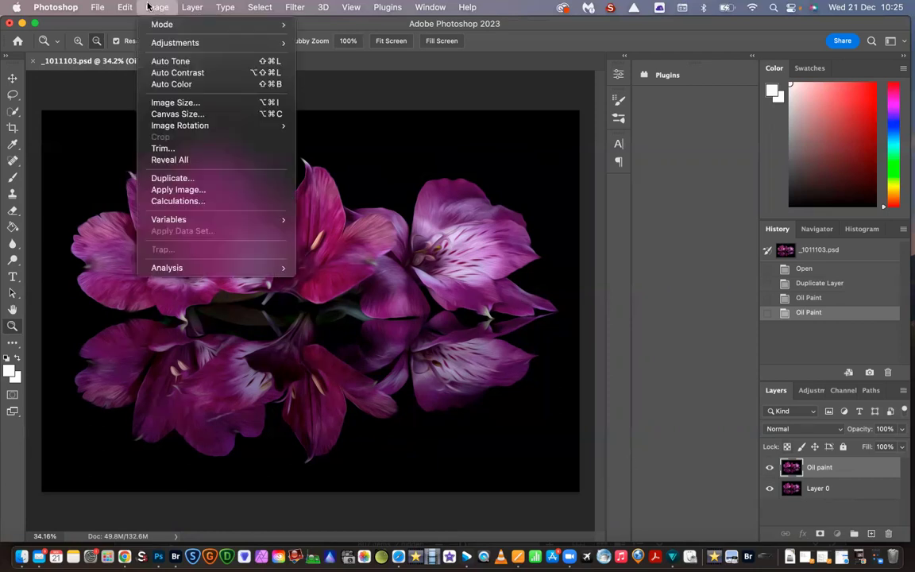
pyautogui.click(187, 107)
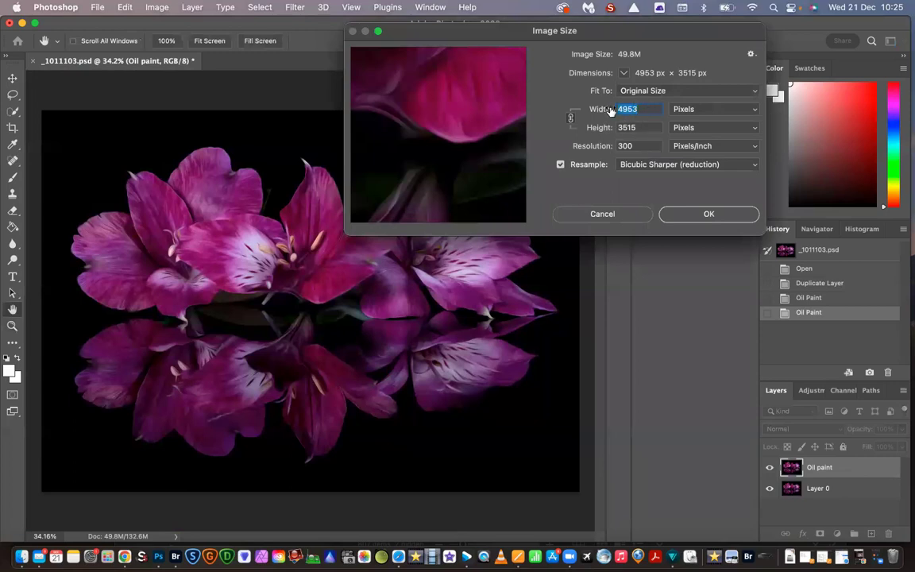
pyautogui.click(699, 216)
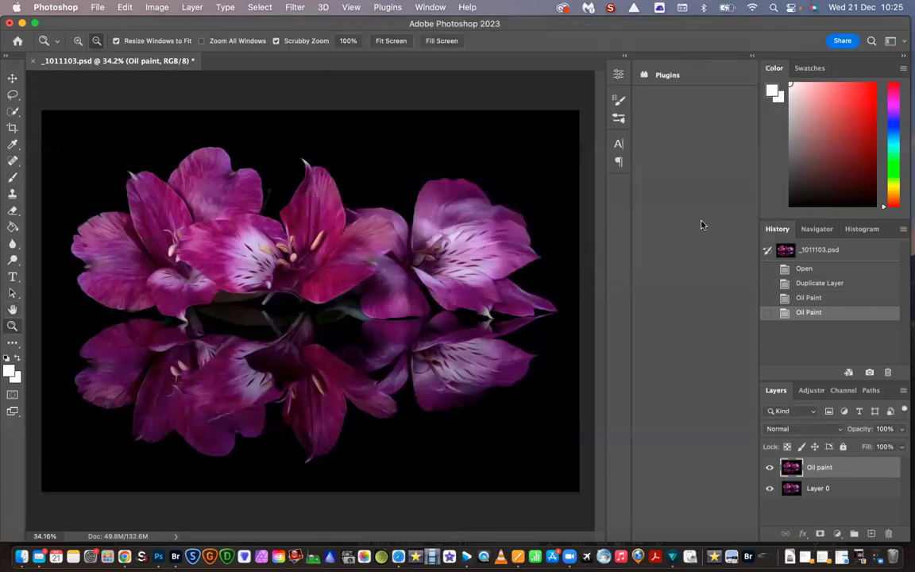
# Step: Save the document as _1011103.psd on the Desktop, replacing the existing file
pyautogui.click(97, 8)
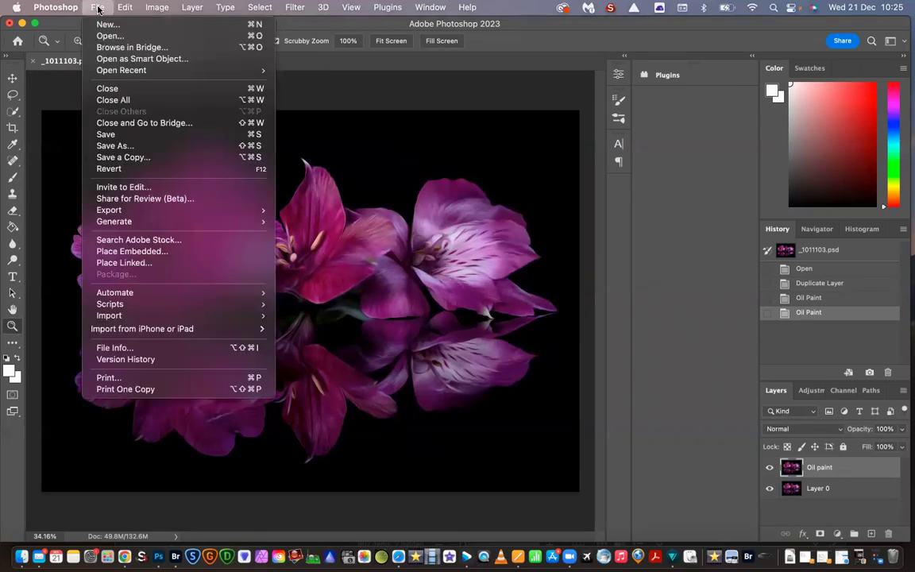
pyautogui.click(153, 147)
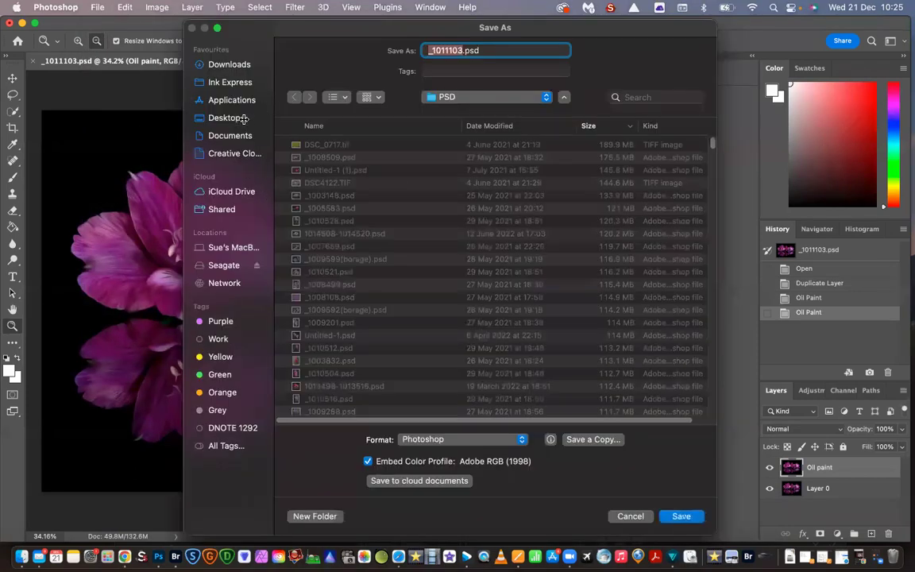
pyautogui.click(244, 117)
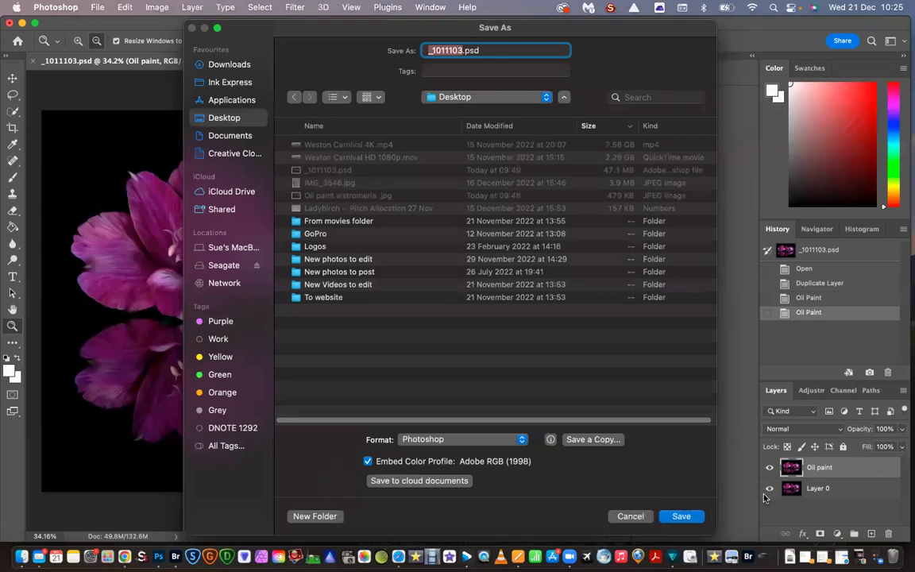
pyautogui.click(682, 516)
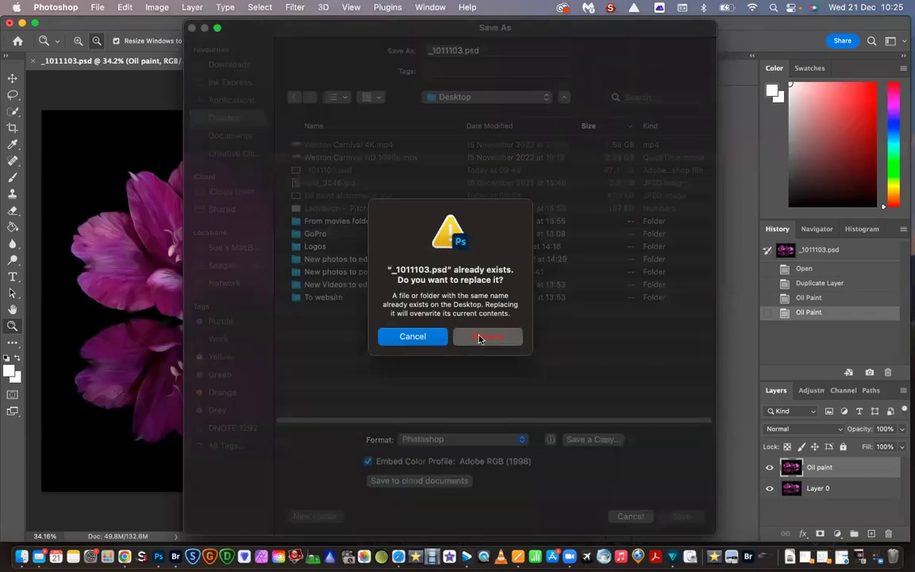
pyautogui.click(479, 338)
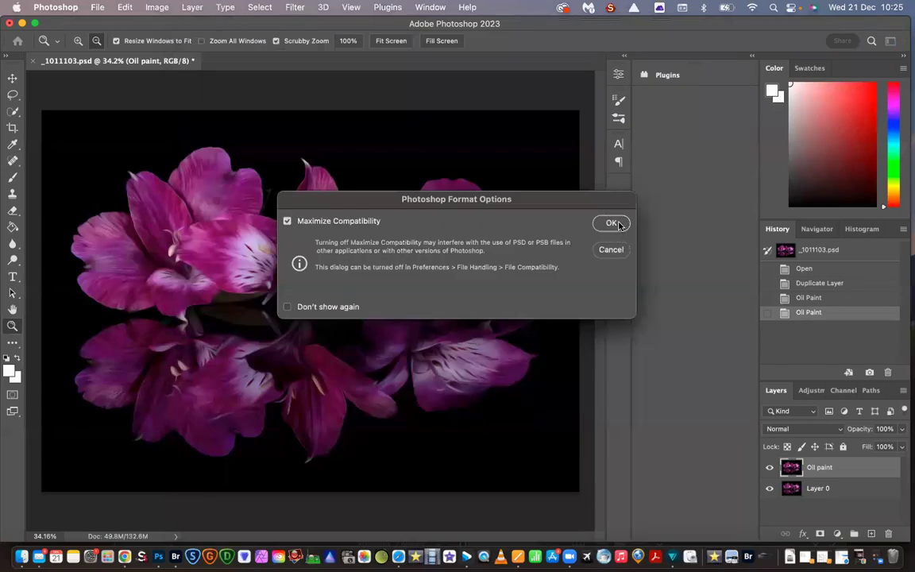
pyautogui.click(612, 223)
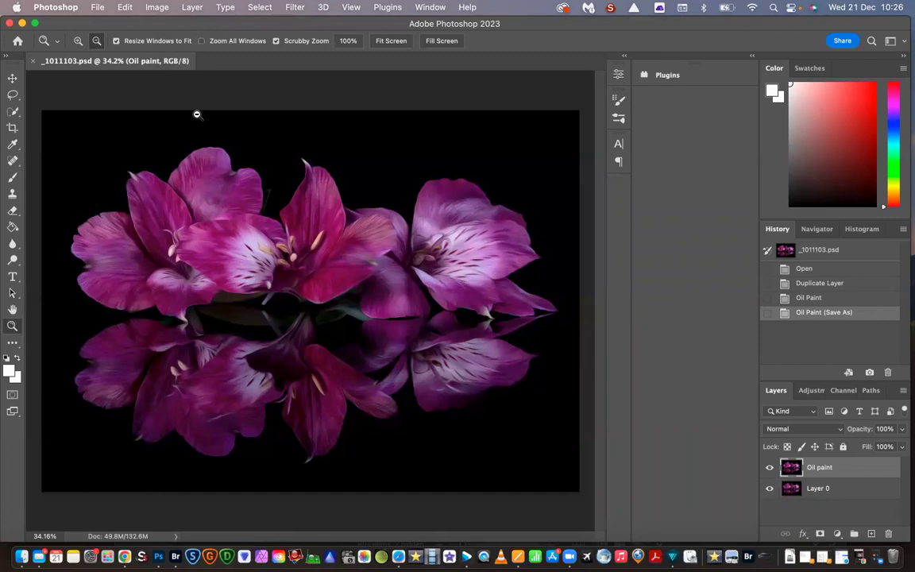
# Step: Flatten the image and unlock the Background so it becomes Layer 0
pyautogui.click(191, 7)
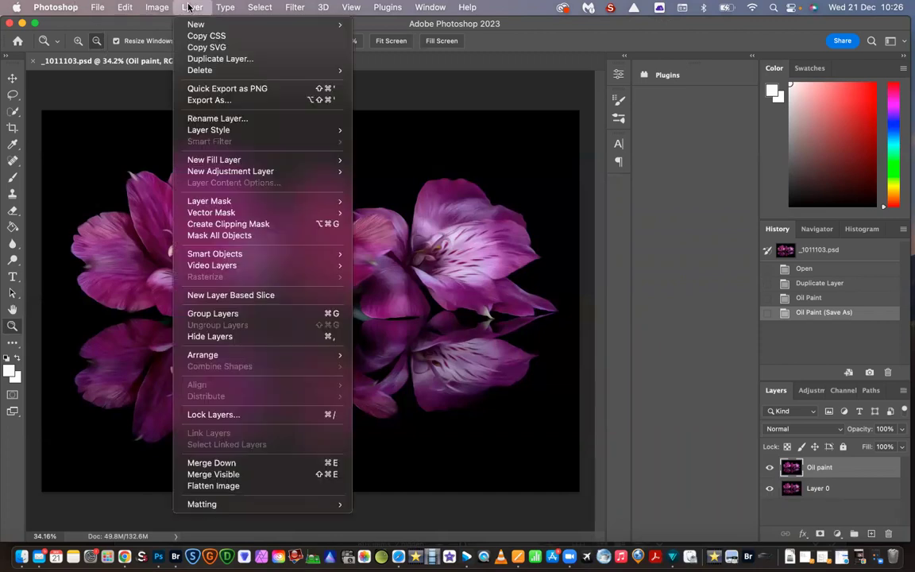
pyautogui.click(229, 486)
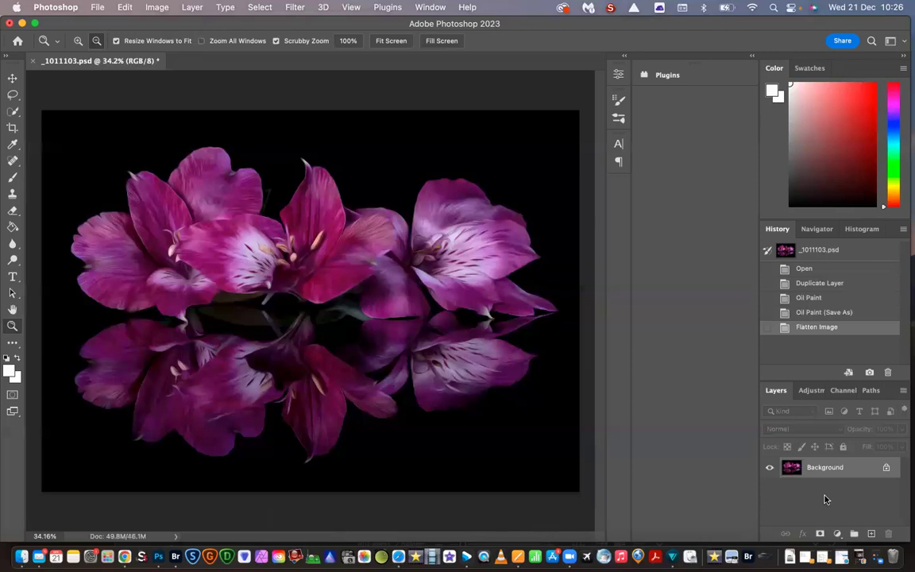
pyautogui.click(888, 469)
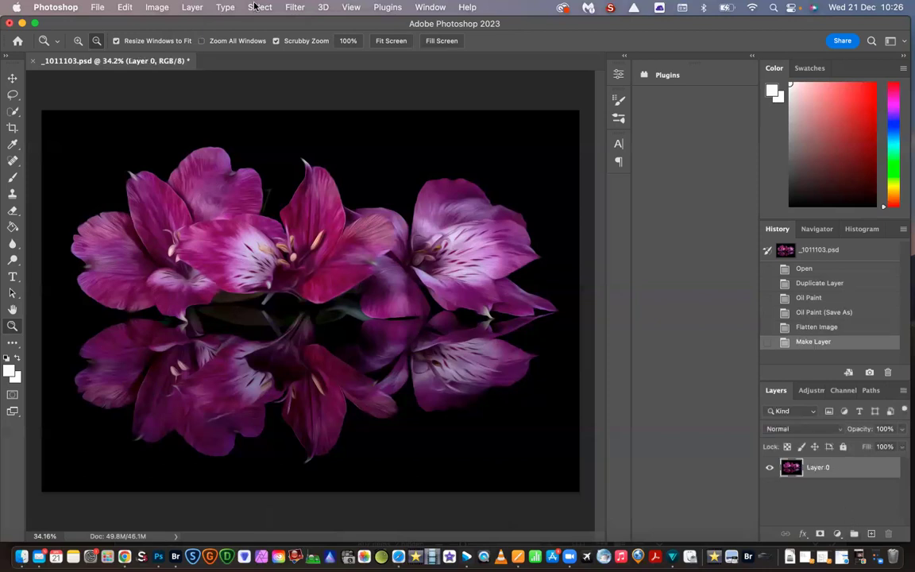
pyautogui.click(125, 8)
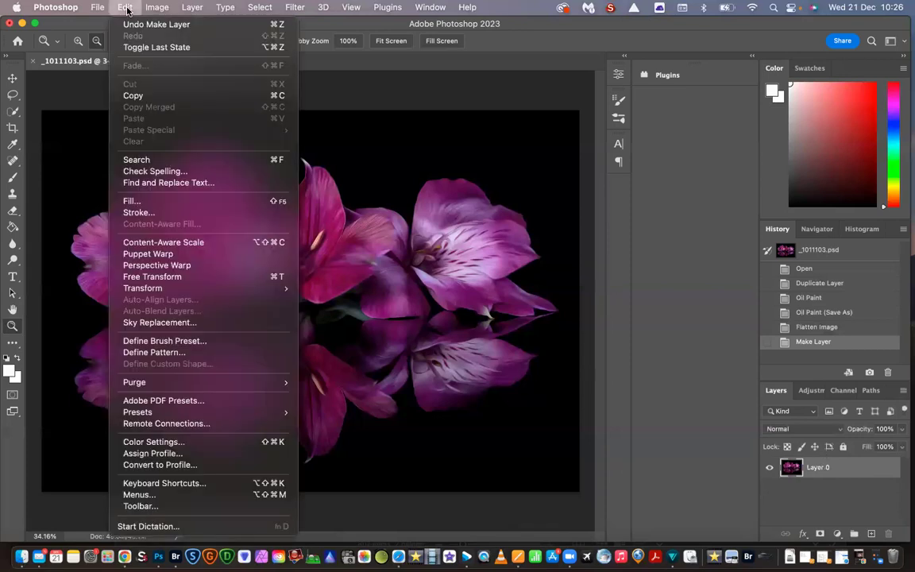
# Step: Apply a 3 px white stroke with Location Inside to Layer 0
pyautogui.click(158, 212)
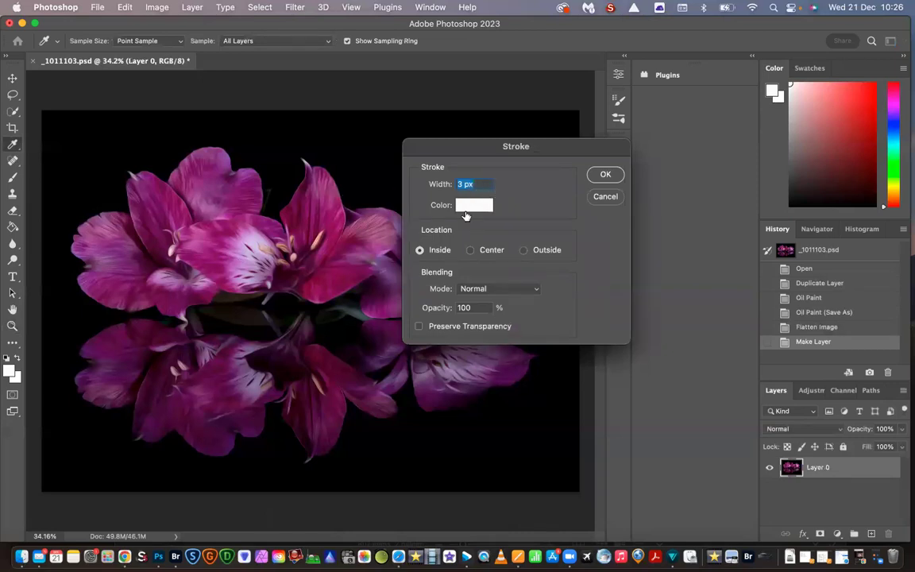
pyautogui.click(472, 206)
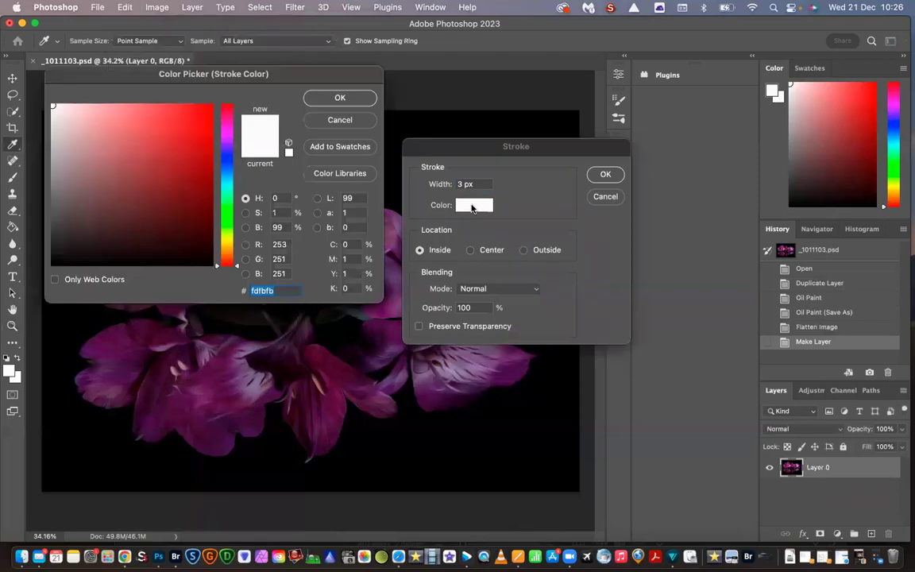
pyautogui.click(352, 118)
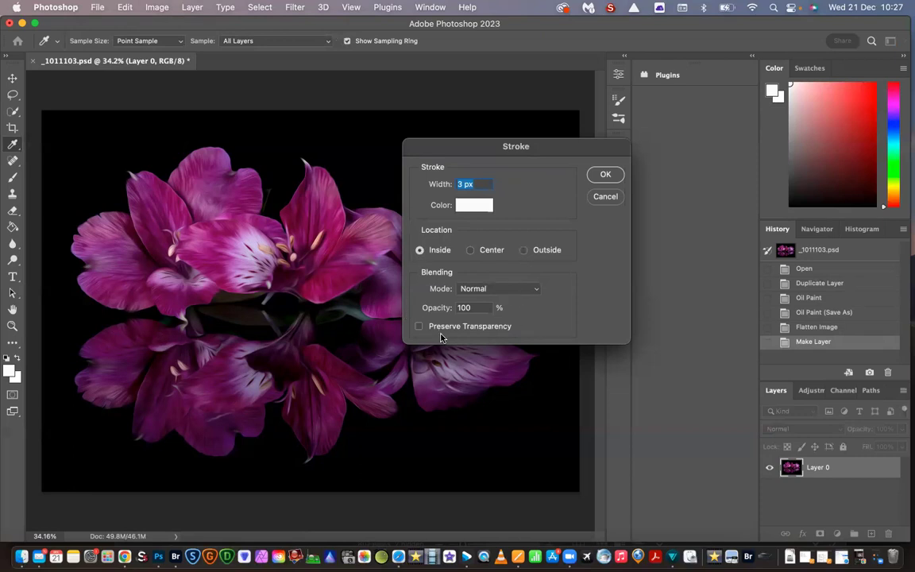
pyautogui.click(606, 176)
pyautogui.press('z')
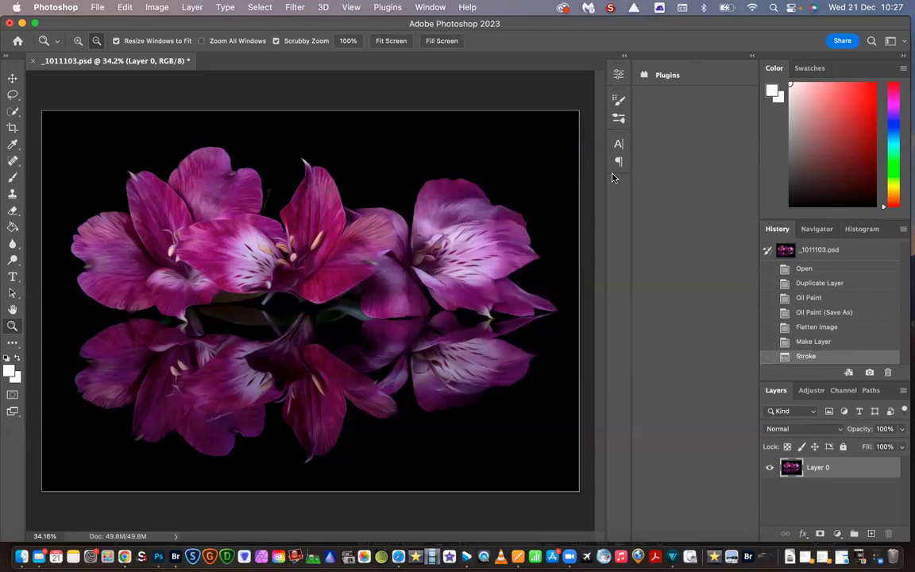
# Step: Resize the image to 1024 × 727 px, then zoom in to fill the window
pyautogui.click(155, 9)
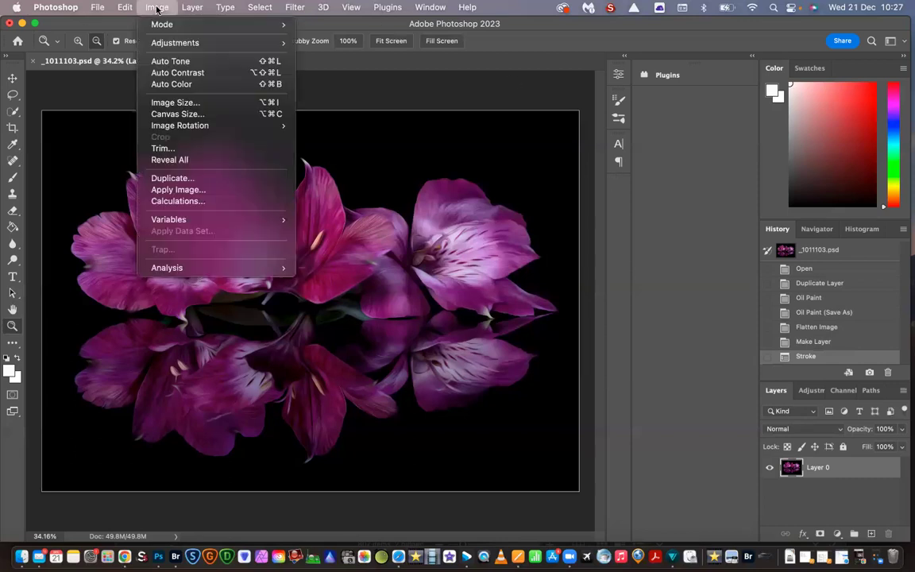
pyautogui.click(203, 103)
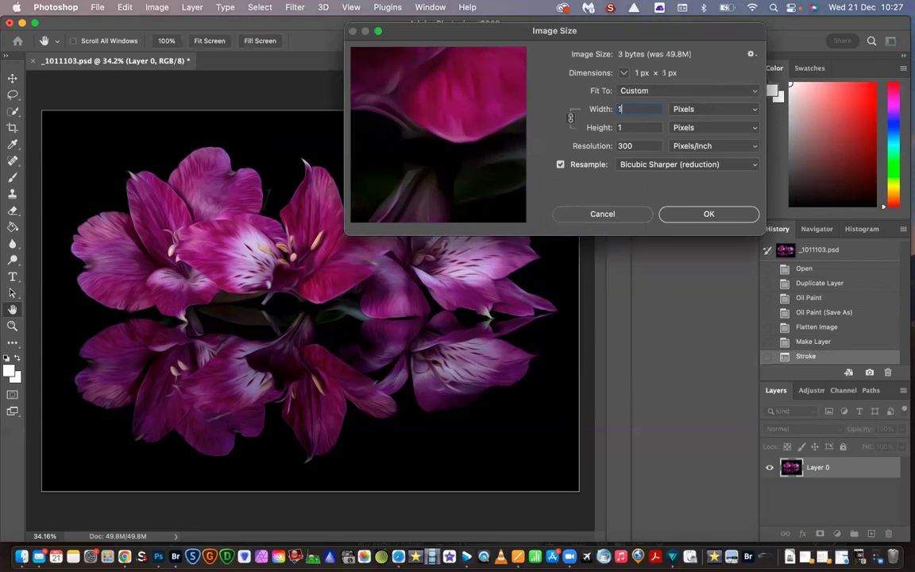
pyautogui.write('1024')
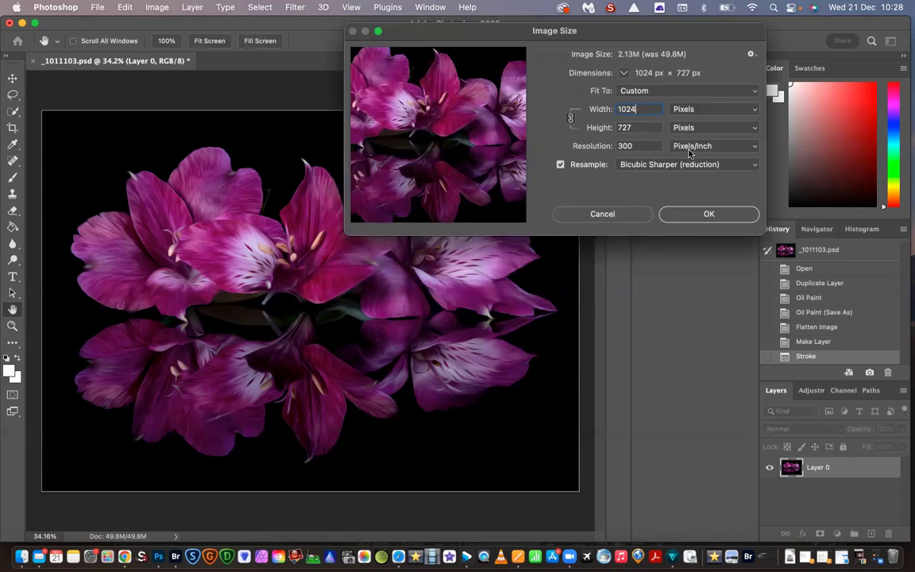
pyautogui.click(709, 215)
pyautogui.press('z')
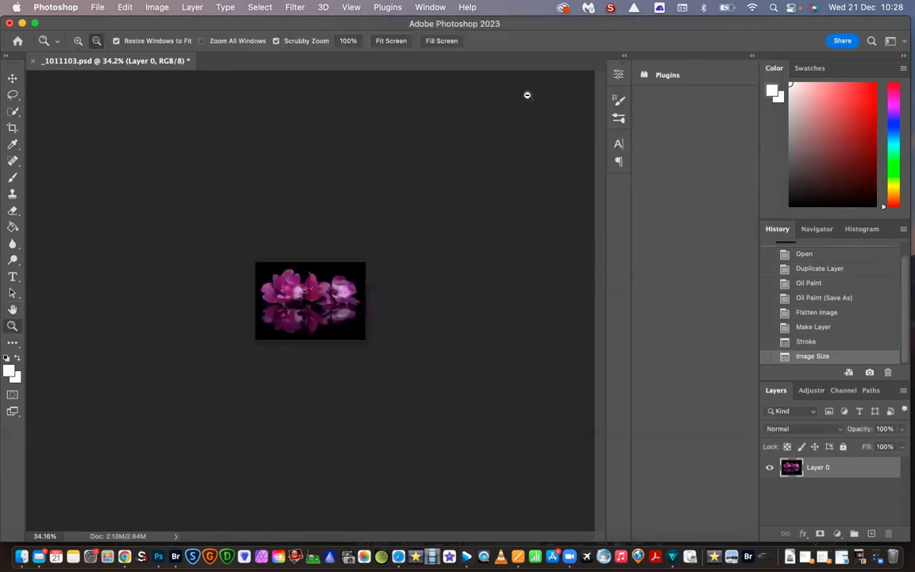
pyautogui.moveTo(360, 289); pyautogui.dragTo(383, 282)
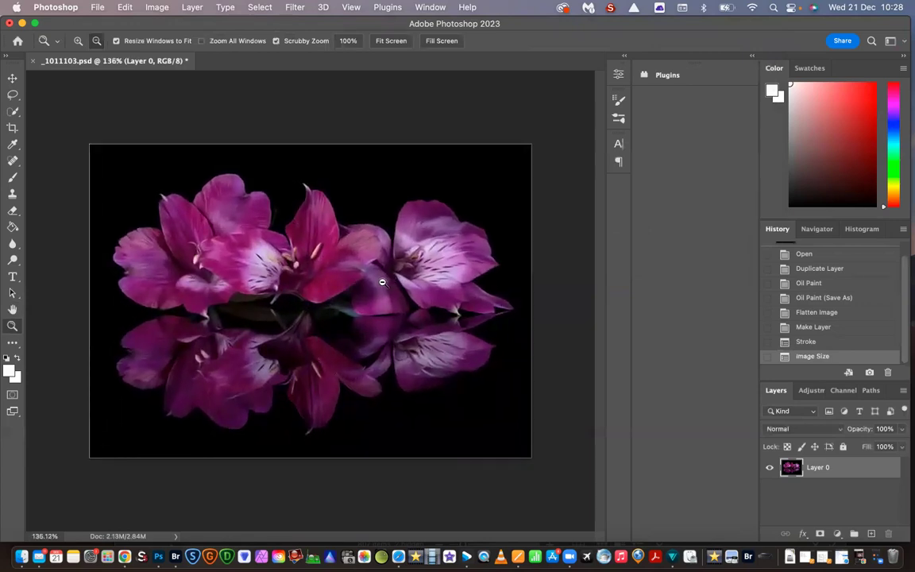
# Step: Start a Save a Copy with JPEG chosen as the file format
pyautogui.click(96, 7)
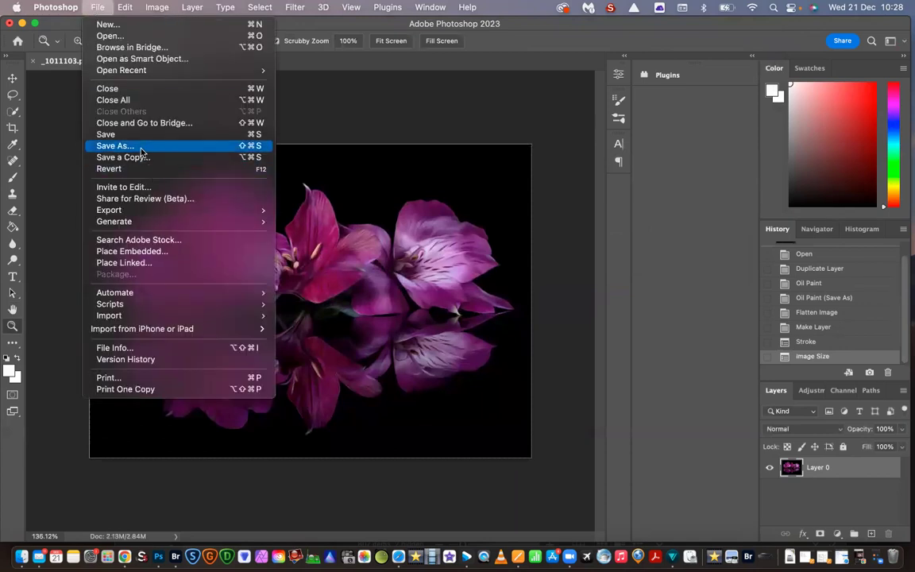
pyautogui.click(115, 147)
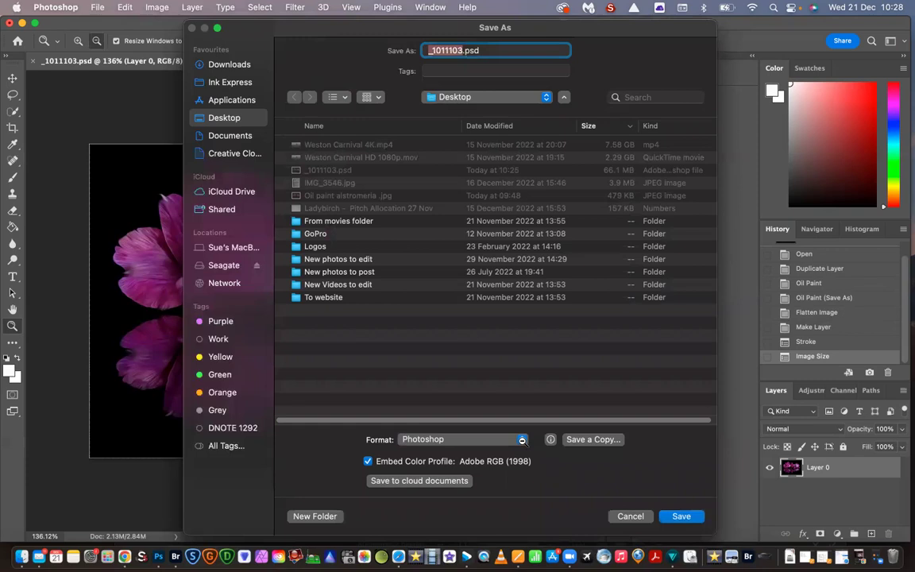
pyautogui.click(523, 441)
pyautogui.click(523, 442)
pyautogui.click(593, 439)
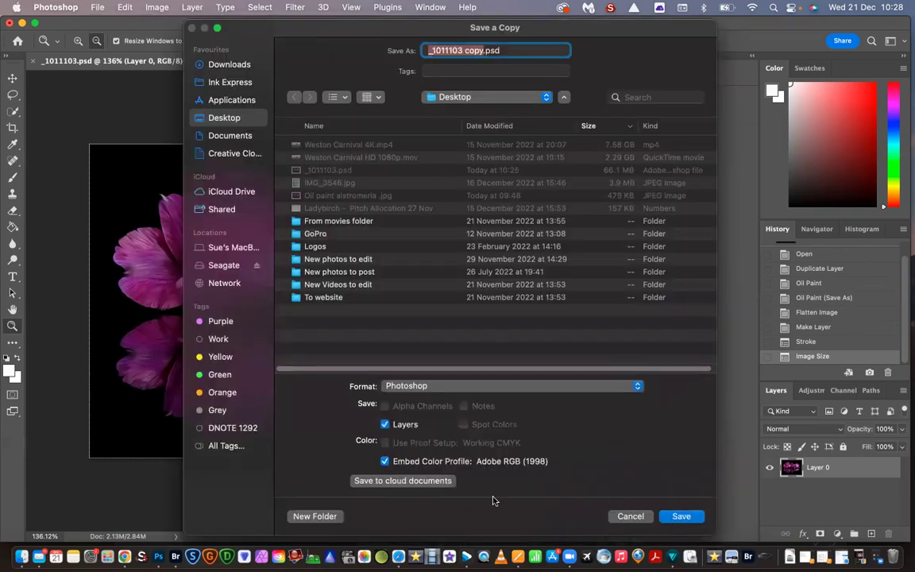
pyautogui.click(638, 386)
pyautogui.click(559, 490)
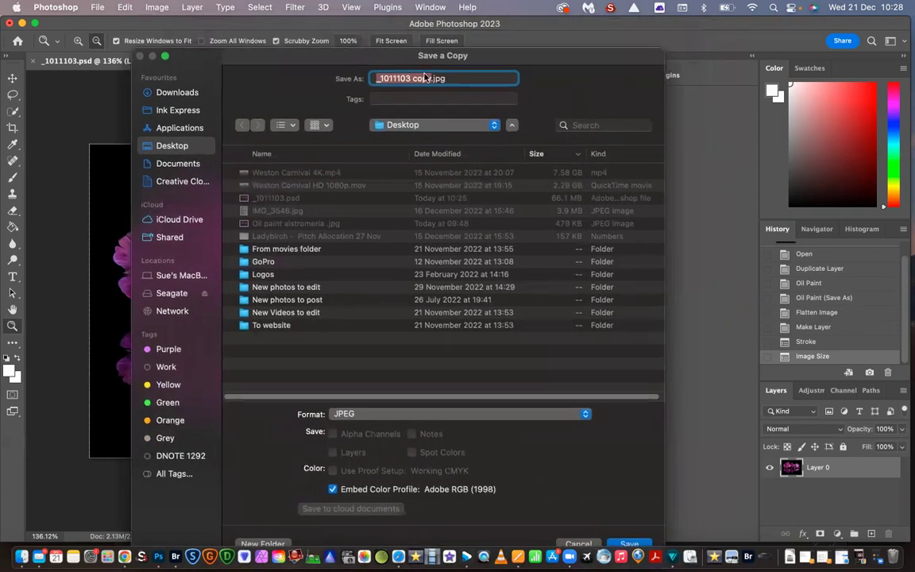
# Step: Name the copy 'Oil paint alstromeria' and save it to the Desktop at maximum quality 12
pyautogui.click(433, 79)
pyautogui.press('BackSpace')
pyautogui.press('BackSpace')
pyautogui.press('BackSpace')
pyautogui.press('BackSpace')
pyautogui.press('BackSpace')
pyautogui.press('BackSpace')
pyautogui.press('BackSpace')
pyautogui.press('BackSpace')
pyautogui.press('BackSpace')
pyautogui.press('BackSpace')
pyautogui.press('BackSpace')
pyautogui.press('BackSpace')
pyautogui.press('BackSpace')
pyautogui.write('Oil paint alstromeria')
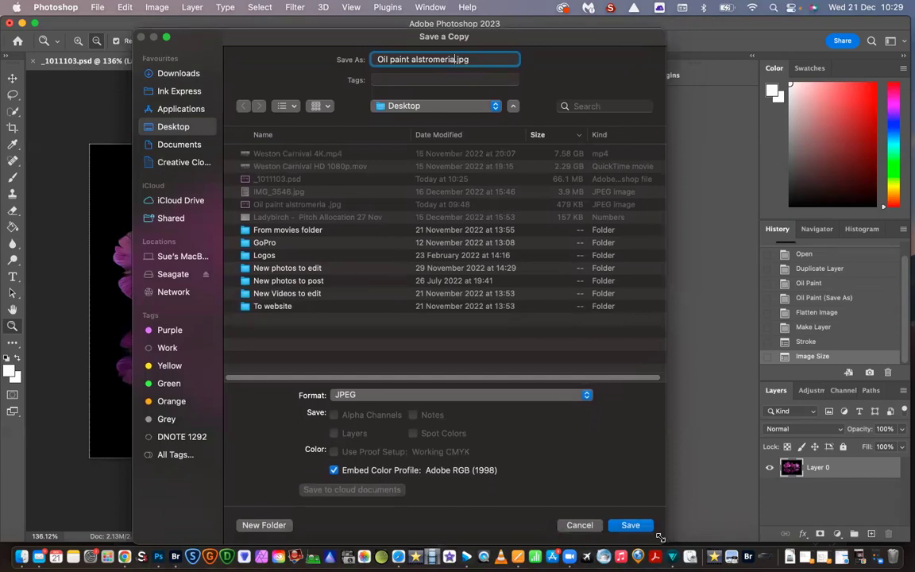
pyautogui.click(633, 526)
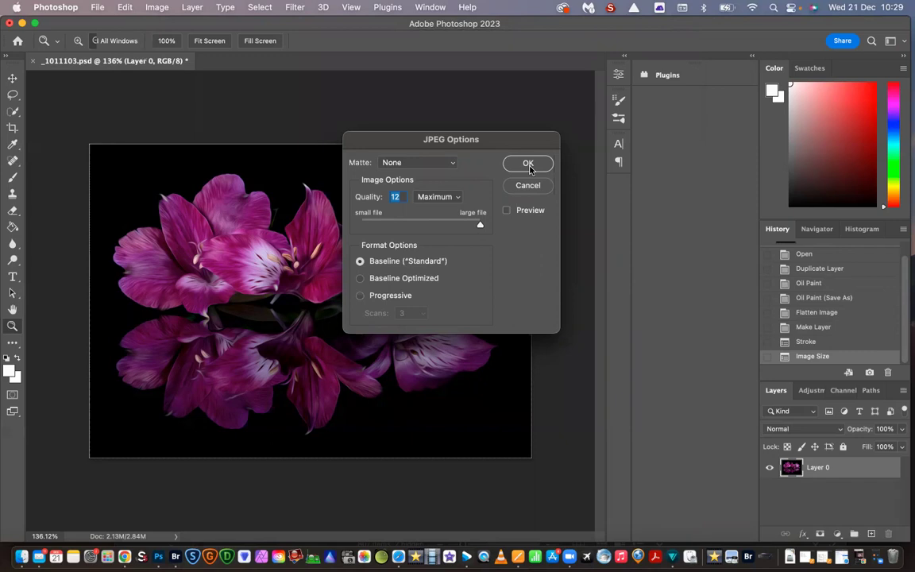
pyautogui.click(529, 165)
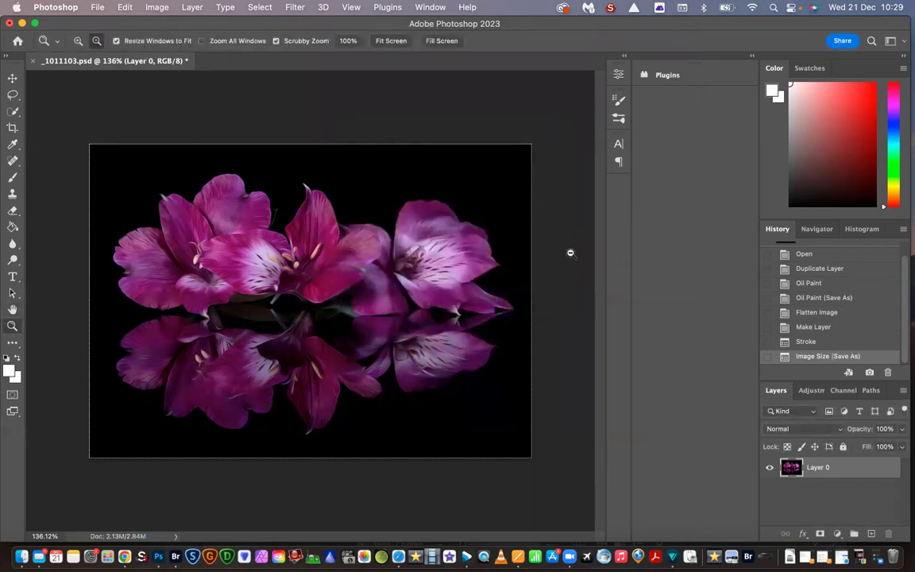